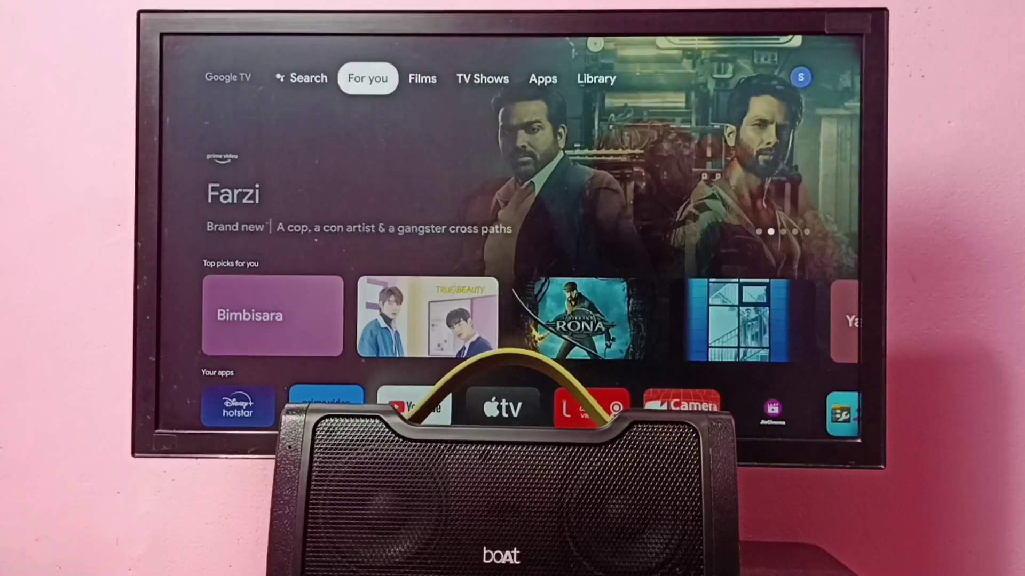
# Step: Move right past Library to open the profile and notifications panel
pyautogui.press('Right')
pyautogui.press('Right')
pyautogui.press('Right')
pyautogui.press('Right')
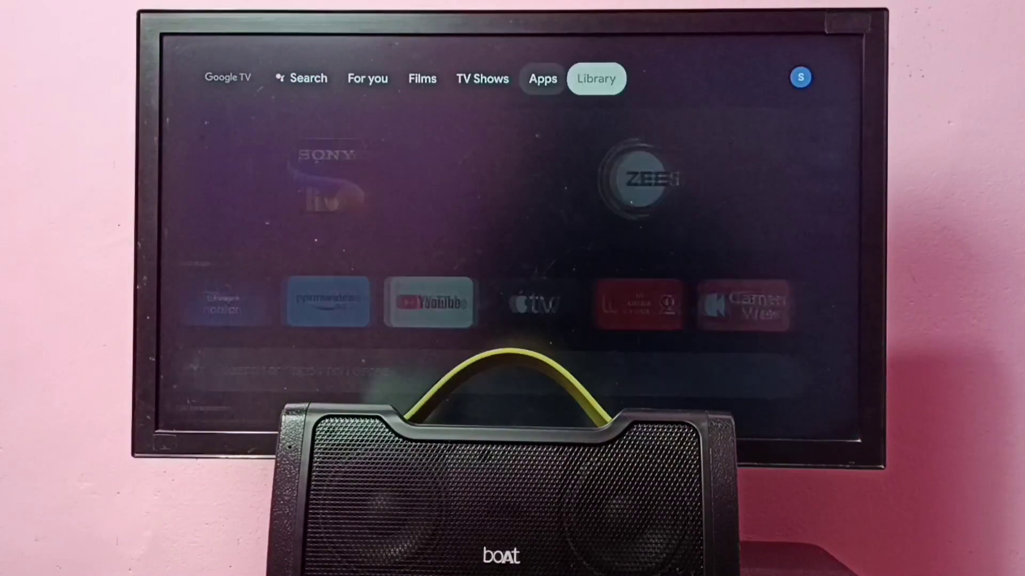
pyautogui.press('Right')
# Step: Open Settings from the account panel and highlight the System category
pyautogui.press('Down')
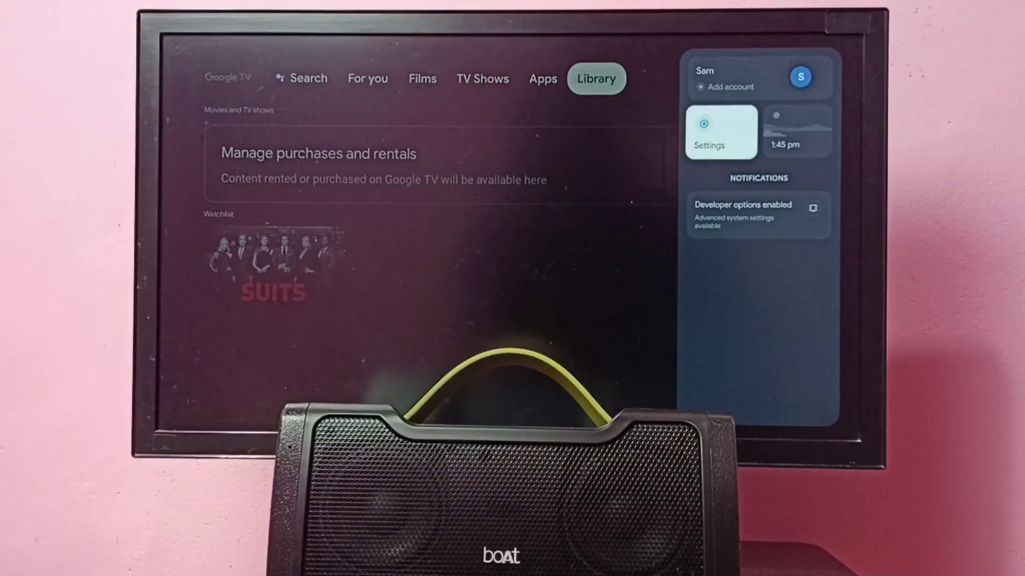
pyautogui.press('Return')
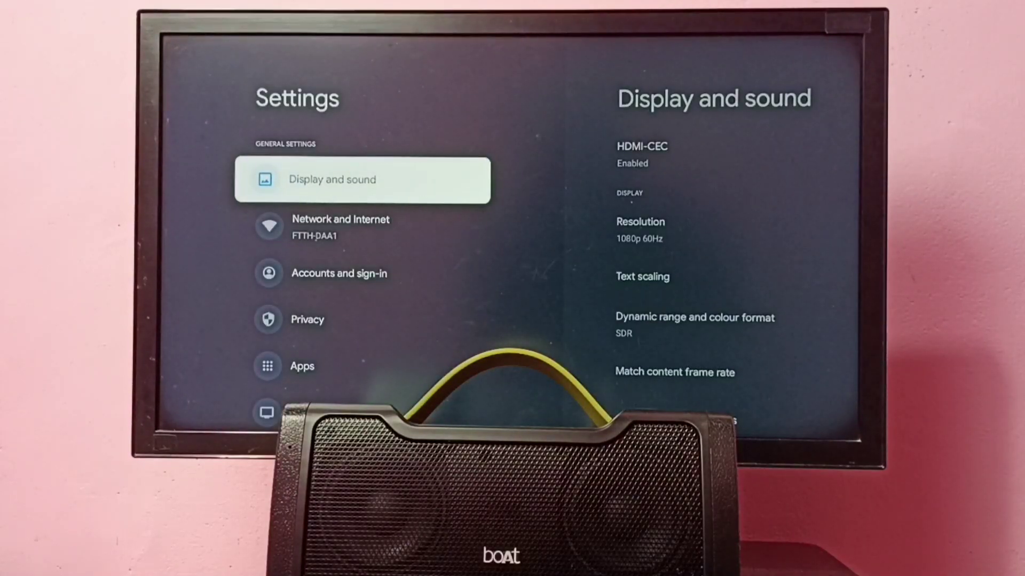
pyautogui.press('Down')
pyautogui.press('Down')
pyautogui.press('Down')
pyautogui.press('Down')
pyautogui.press('Down')
pyautogui.press('Down')
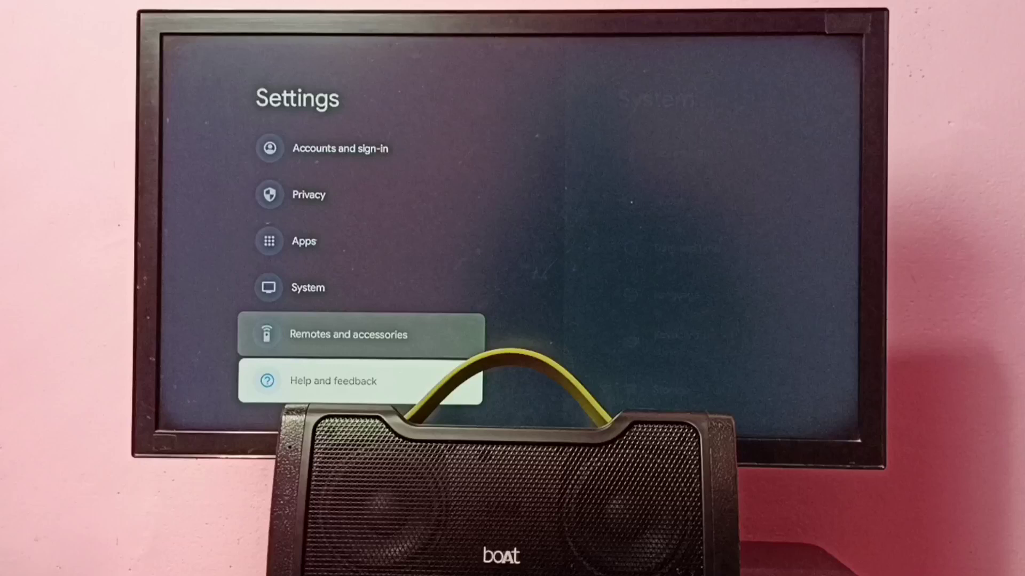
pyautogui.press('Down')
pyautogui.press('Up')
pyautogui.press('Up')
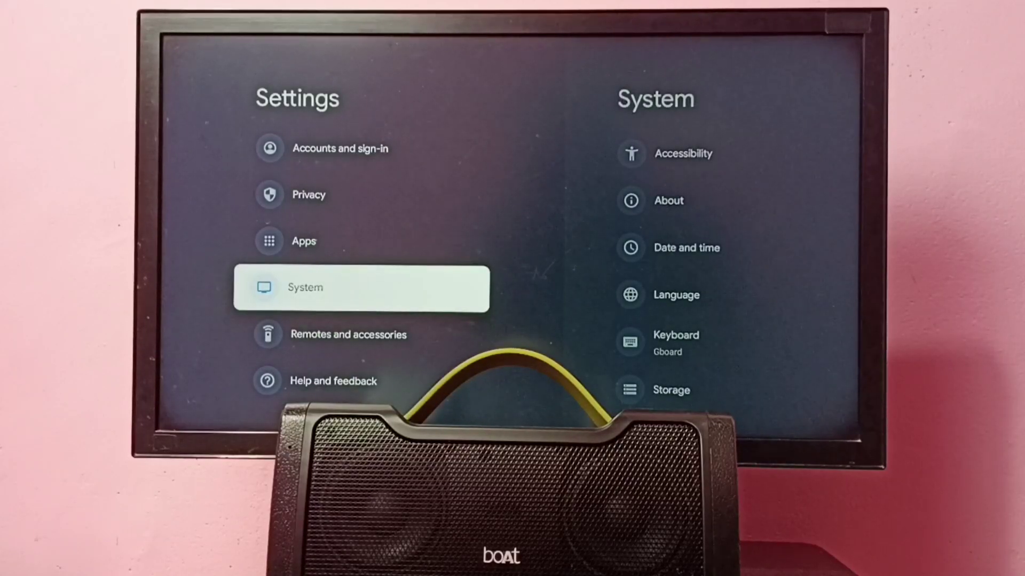
# Step: Enter System settings and move down the list toward Restart
pyautogui.press('Return')
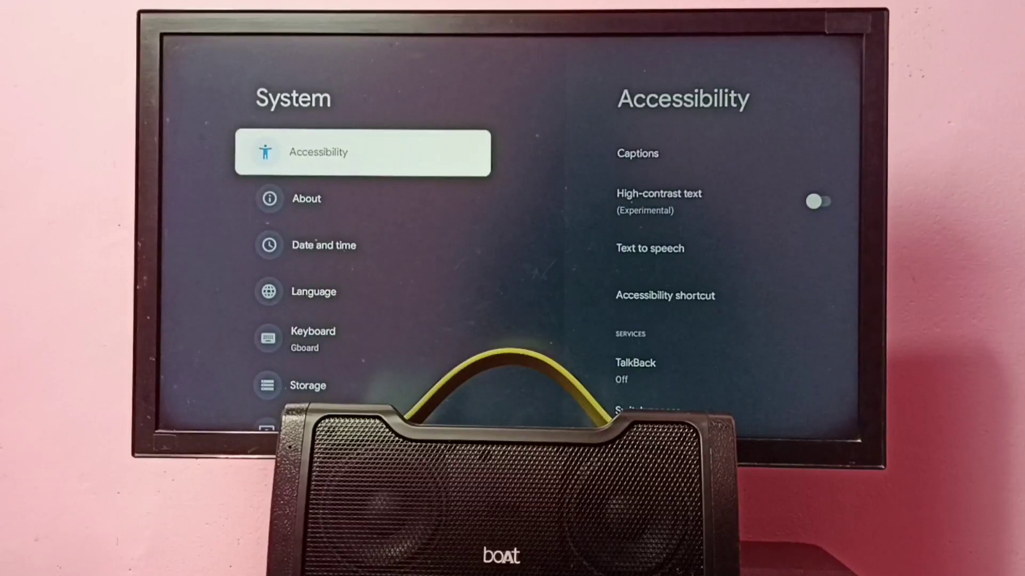
pyautogui.press('Down')
pyautogui.press('Down')
pyautogui.press('Down')
pyautogui.press('Down')
pyautogui.press('Down')
pyautogui.press('Down')
pyautogui.press('Down')
pyautogui.press('Down')
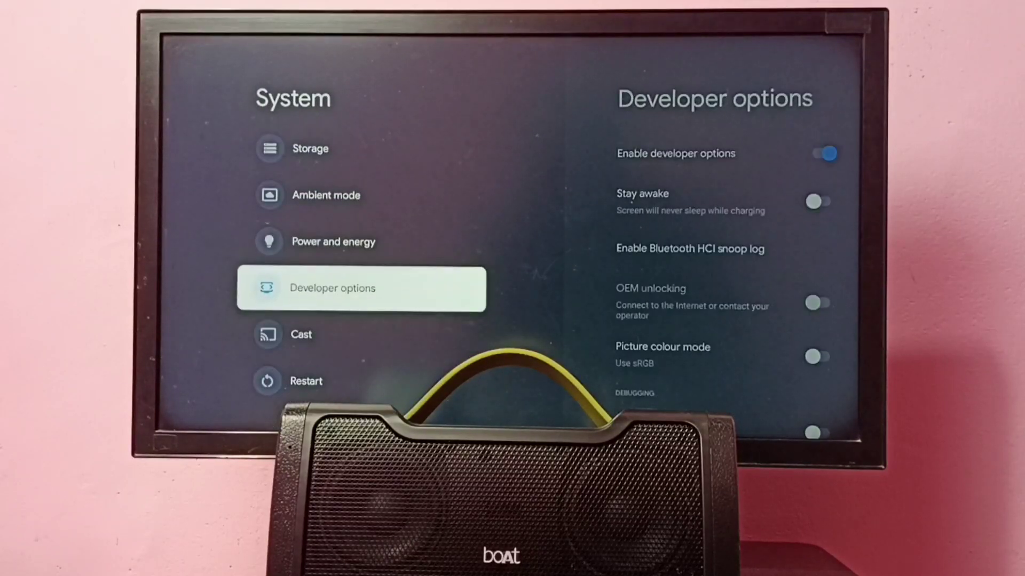
pyautogui.press('Down')
pyautogui.press('Down')
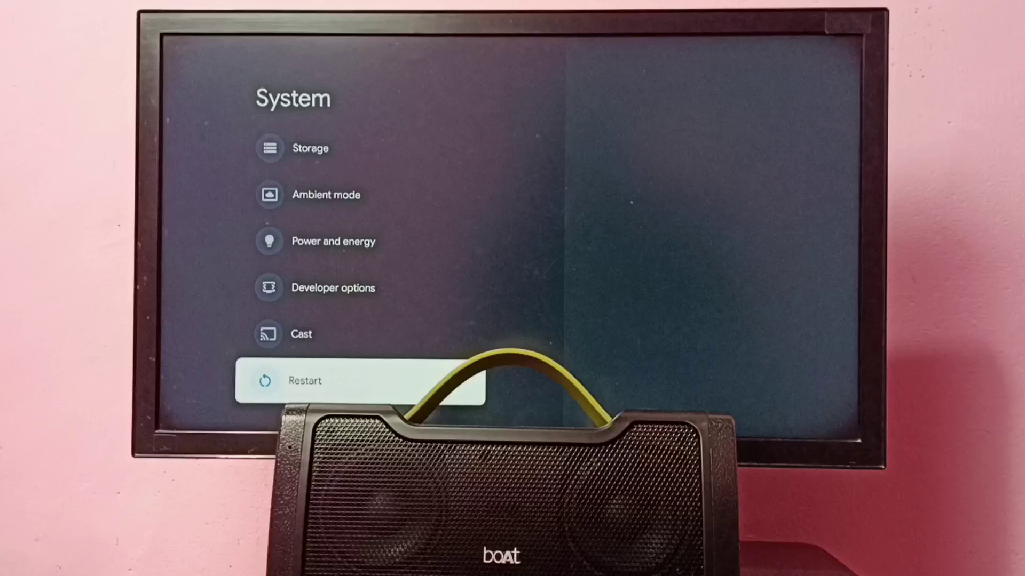
# Step: Choose Restart to bring up the safe mode prompt and focus 'Reboot to safe mode'
pyautogui.press('Return')
pyautogui.press('Down')
pyautogui.press('Up')
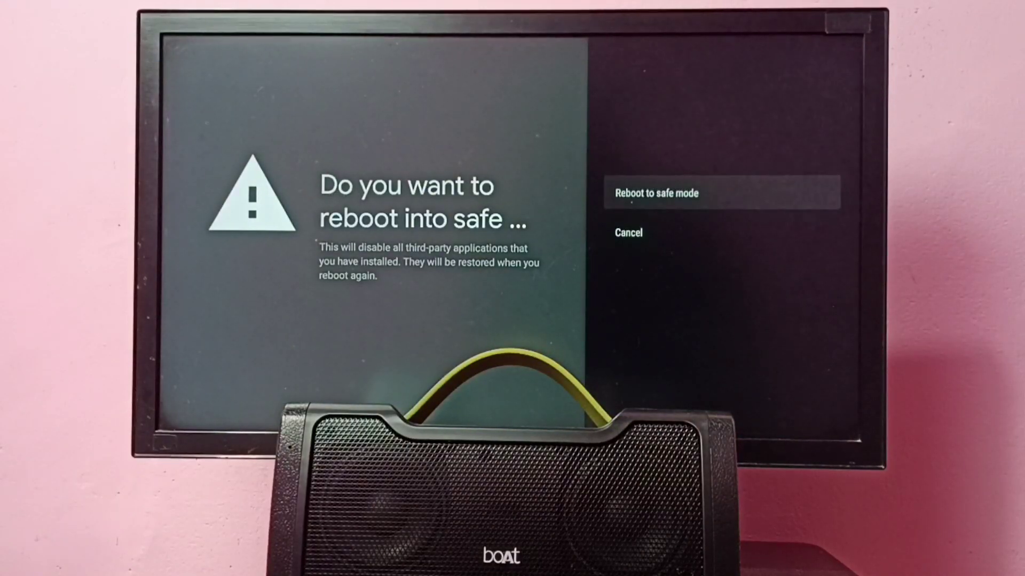